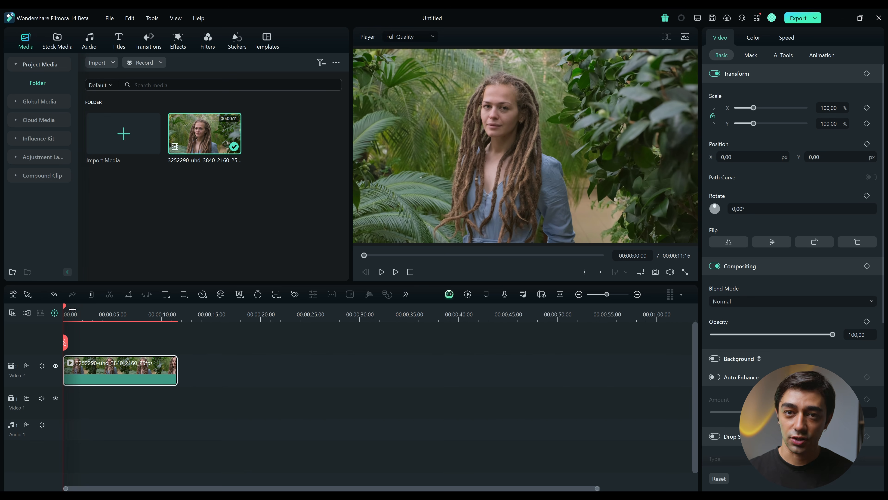
Move the playhead to 00:00:05:23 and look through the clip's basic color grading settings
{"action": "mouse_move", "coordinate": [68, 343]}
{"action": "left_mouse_down"}
{"action": "mouse_move", "coordinate": [146, 348]}
{"action": "mouse_move", "coordinate": [70, 342]}
{"action": "left_mouse_up"}
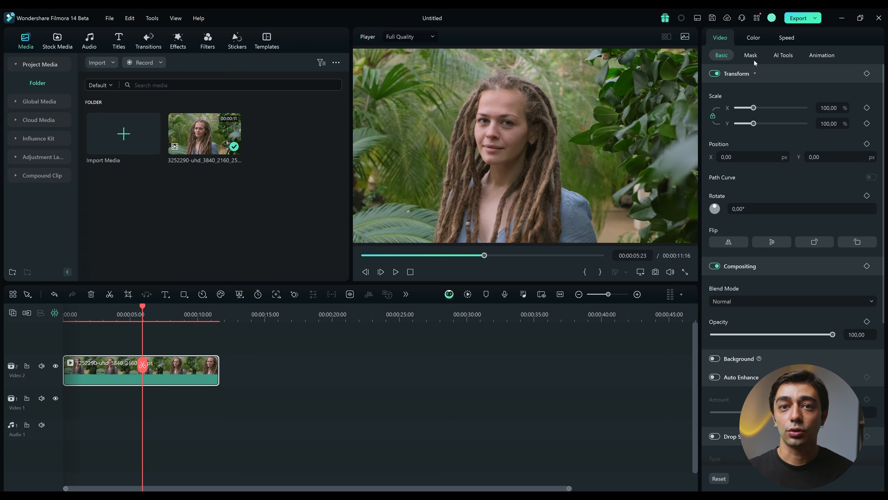
{"action": "left_click", "coordinate": [754, 37]}
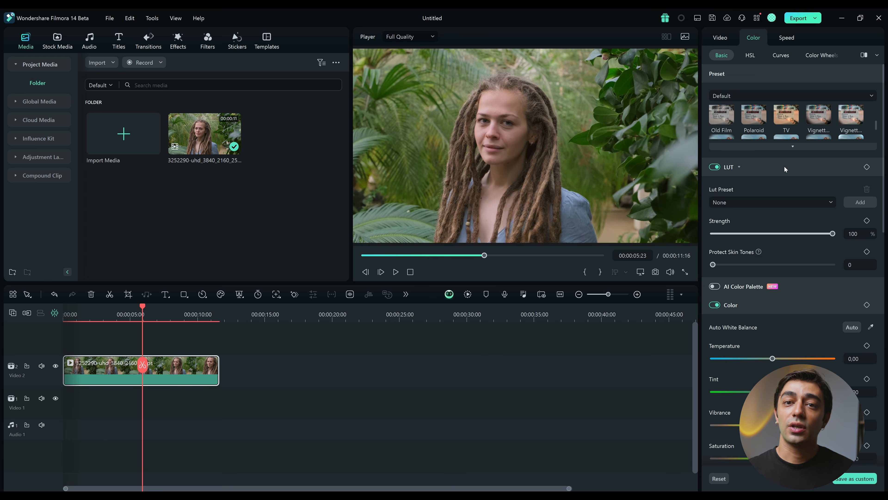
{"action": "scroll", "coordinate": [782, 167], "scroll_direction": "down", "scroll_amount": 6}
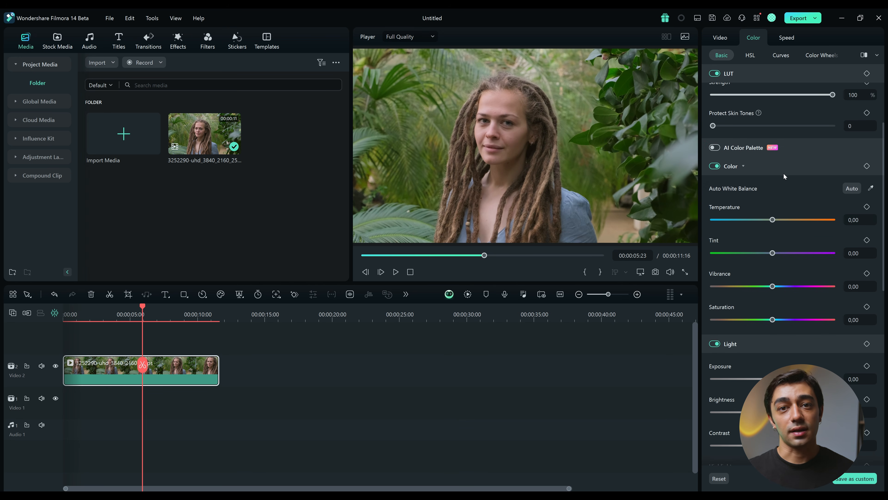
{"action": "scroll", "coordinate": [786, 174], "scroll_direction": "down", "scroll_amount": 8}
{"action": "scroll", "coordinate": [786, 175], "scroll_direction": "up", "scroll_amount": 12}
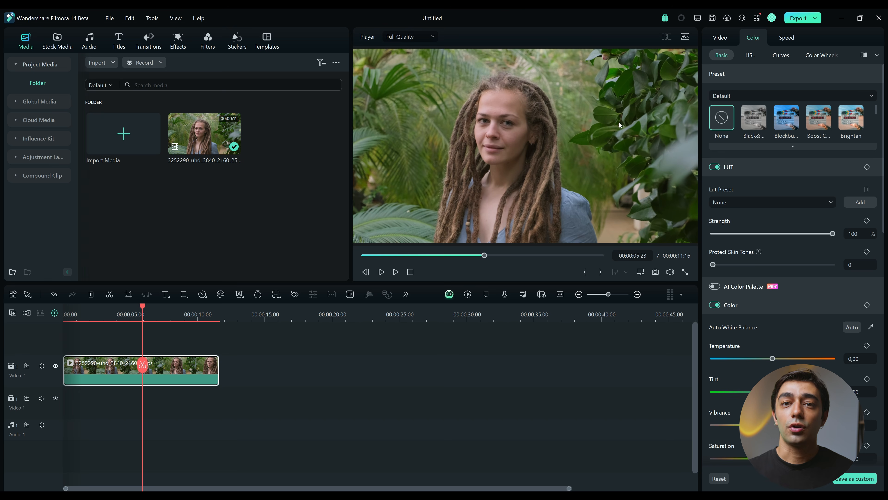
Show the video scopes and detach them into a floating window over the media library
{"action": "left_click", "coordinate": [684, 38]}
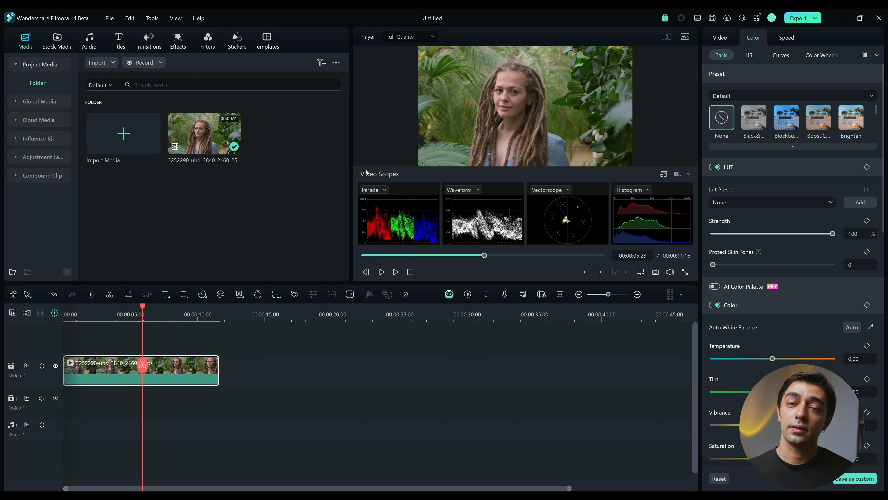
{"action": "left_click", "coordinate": [663, 173]}
{"action": "left_click_drag", "start_coordinate": [134, 47], "coordinate": [161, 51]}
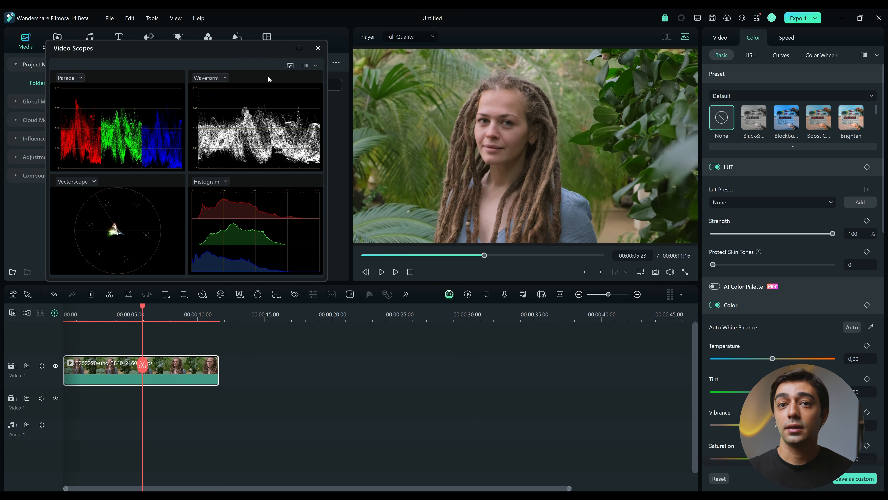
Try the one-, two- and three-scope layouts in the Video Scopes window
{"action": "left_click", "coordinate": [307, 66]}
{"action": "left_click", "coordinate": [288, 82]}
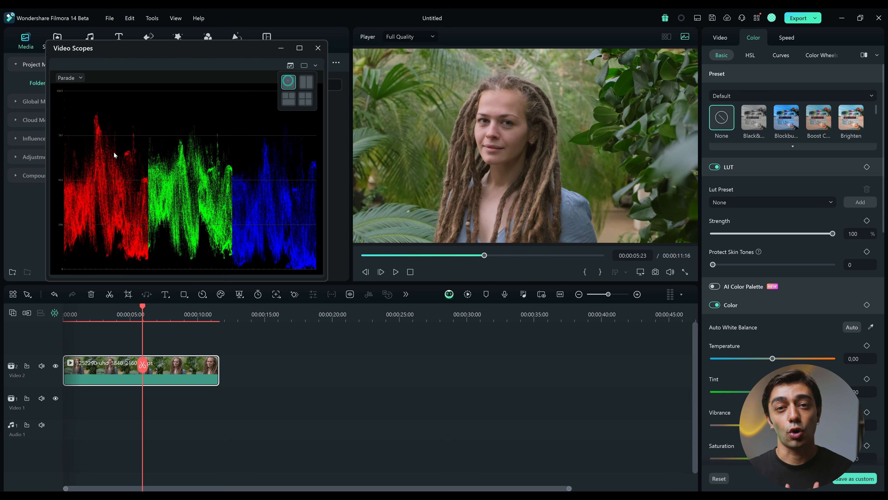
{"action": "left_click", "coordinate": [306, 82]}
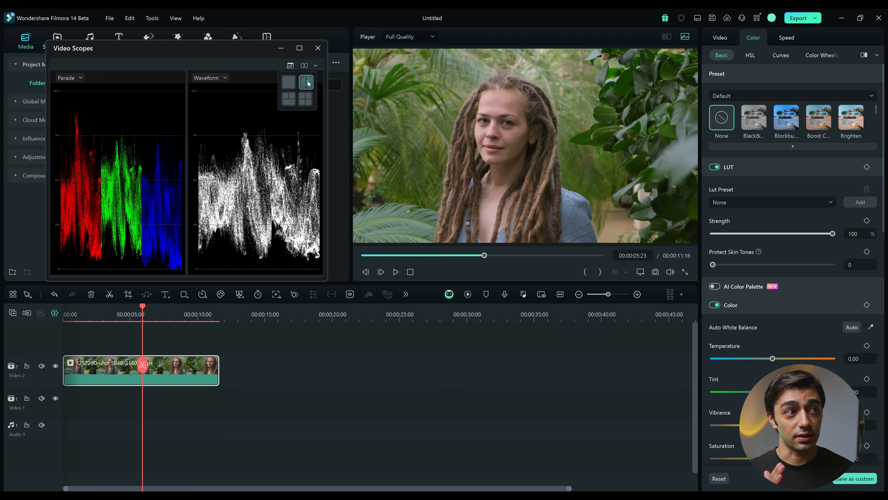
{"action": "left_click", "coordinate": [289, 99]}
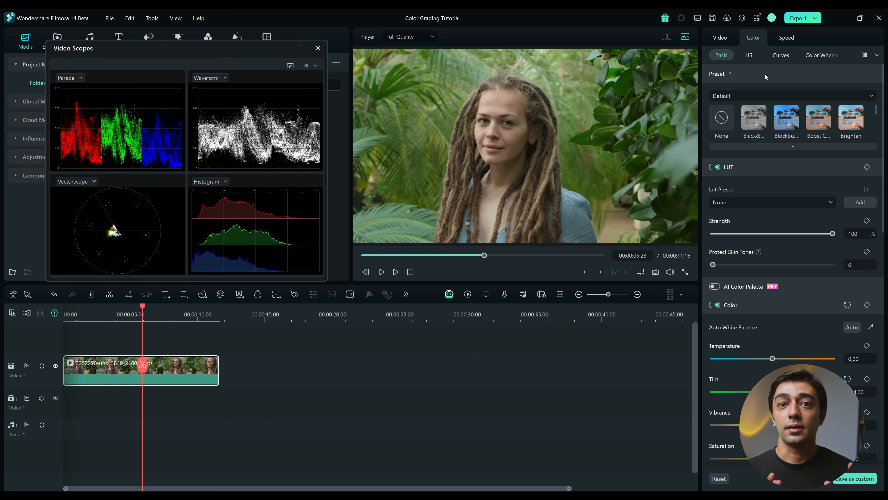
Expand the color preset list and try the Brighten, Cool, Cool Max and Elegant presets on the clip
{"action": "left_click", "coordinate": [792, 145]}
{"action": "left_click", "coordinate": [787, 142]}
{"action": "left_click", "coordinate": [827, 123]}
{"action": "left_click", "coordinate": [848, 122]}
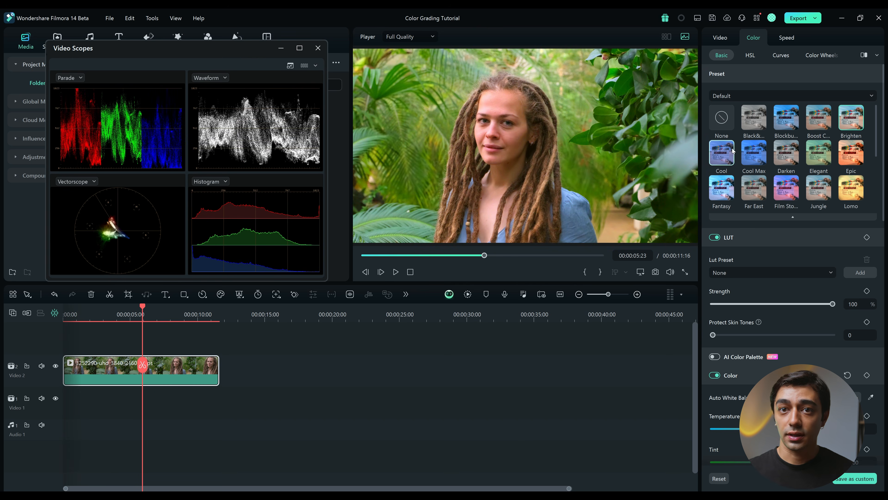
{"action": "left_click", "coordinate": [722, 152]}
{"action": "left_click", "coordinate": [755, 152]}
{"action": "left_click", "coordinate": [818, 153]}
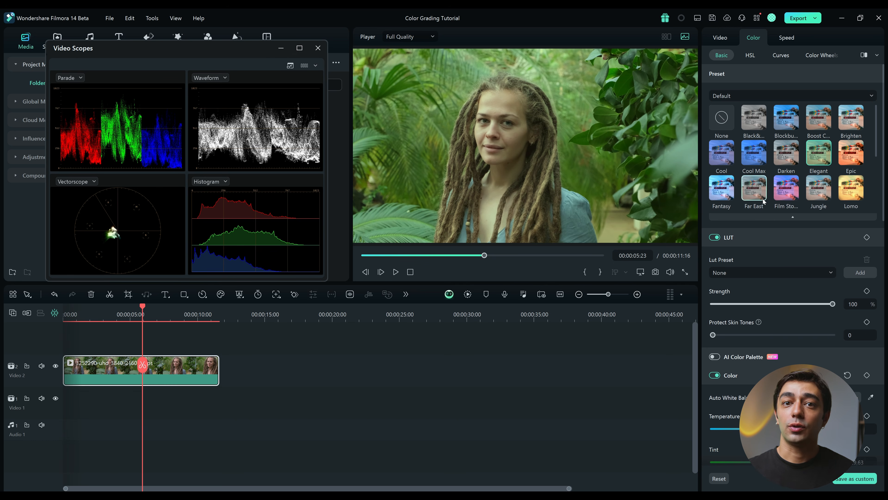
Try adjusting the tint and temperature on top of the preset, and clear the grade with the None preset
{"action": "scroll", "coordinate": [753, 249], "scroll_direction": "down", "scroll_amount": 4}
{"action": "left_click_drag", "start_coordinate": [754, 351], "coordinate": [767, 351]}
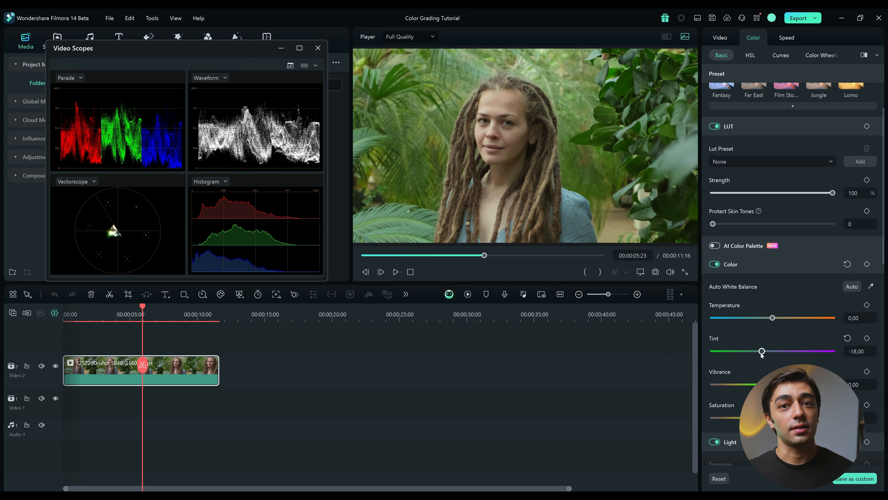
{"action": "left_click_drag", "start_coordinate": [772, 318], "coordinate": [764, 318]}
{"action": "scroll", "coordinate": [769, 317], "scroll_direction": "up", "scroll_amount": 4}
{"action": "left_click", "coordinate": [720, 120]}
{"action": "scroll", "coordinate": [772, 250], "scroll_direction": "down", "scroll_amount": 4}
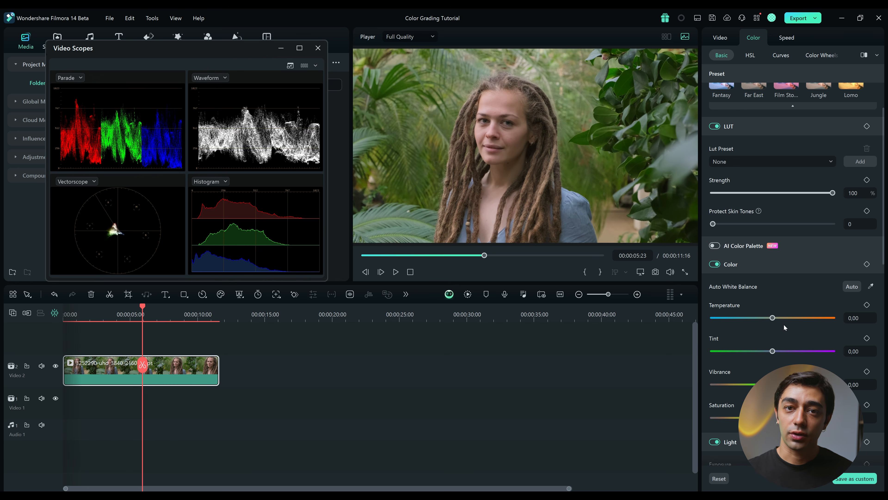
{"action": "scroll", "coordinate": [853, 266], "scroll_direction": "up", "scroll_amount": 1}
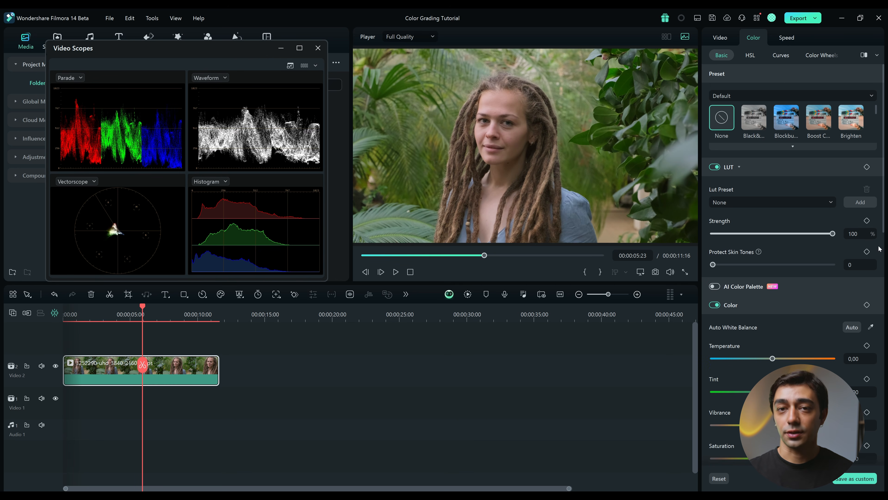
Apply the SLog 709 Style LUT to the clip, and browse the CUBE files for a custom LUT without importing one
{"action": "left_click", "coordinate": [771, 202]}
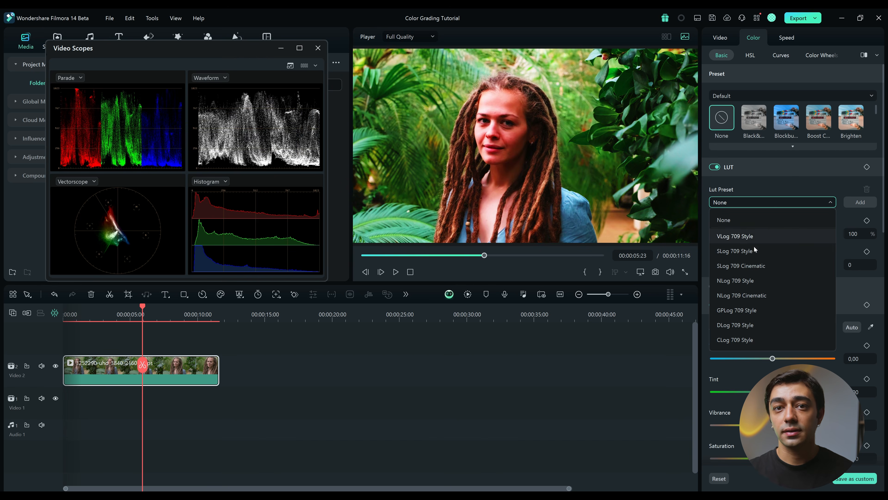
{"action": "left_click", "coordinate": [754, 250]}
{"action": "left_click", "coordinate": [860, 202]}
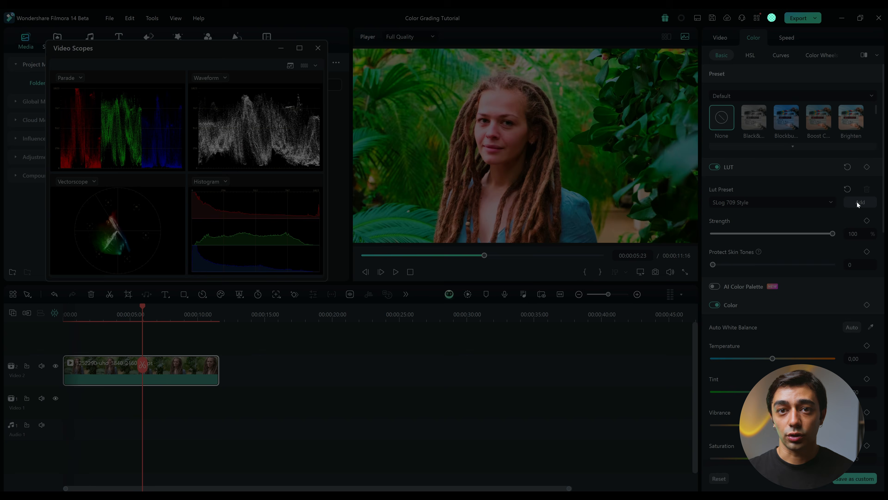
{"action": "scroll", "coordinate": [280, 158], "scroll_direction": "down", "scroll_amount": 3}
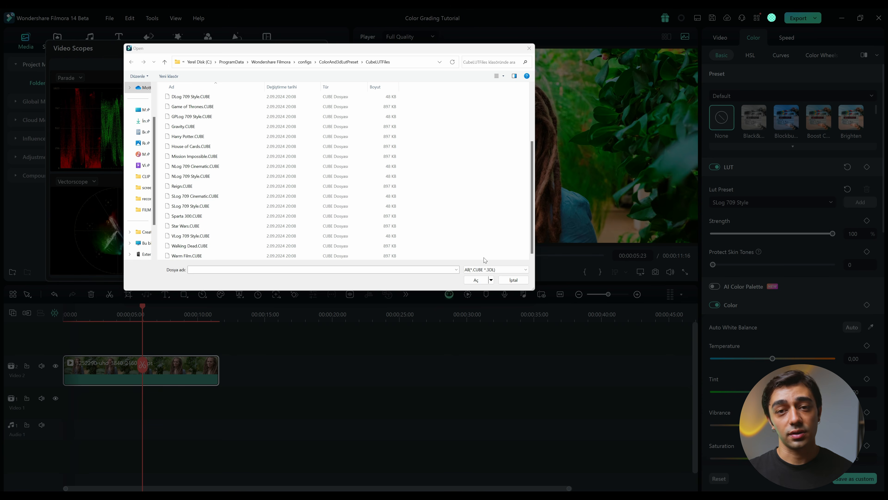
{"action": "left_click", "coordinate": [514, 280]}
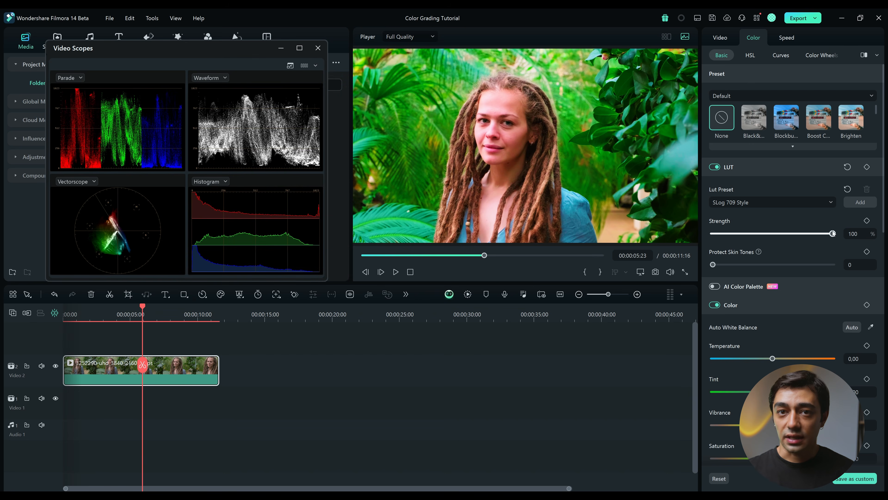
Set the LUT strength to 71% and Protect Skin Tones to 27, and compare the clip with the LUT off and on
{"action": "left_click_drag", "start_coordinate": [835, 235], "coordinate": [798, 243]}
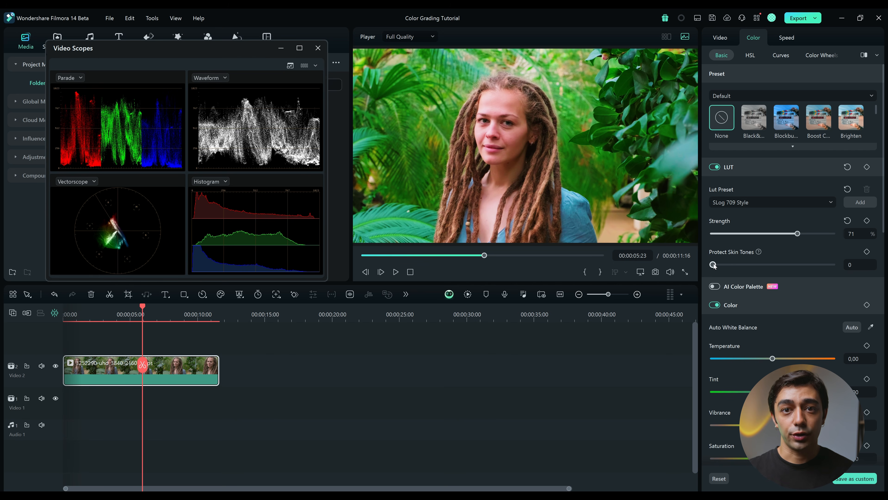
{"action": "left_click_drag", "start_coordinate": [754, 268], "coordinate": [700, 265]}
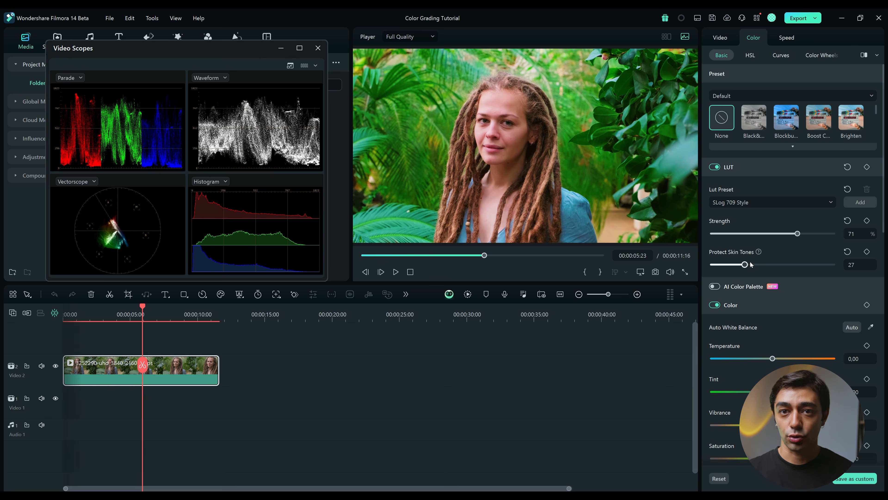
{"action": "left_click", "coordinate": [714, 167]}
{"action": "left_click", "coordinate": [714, 167]}
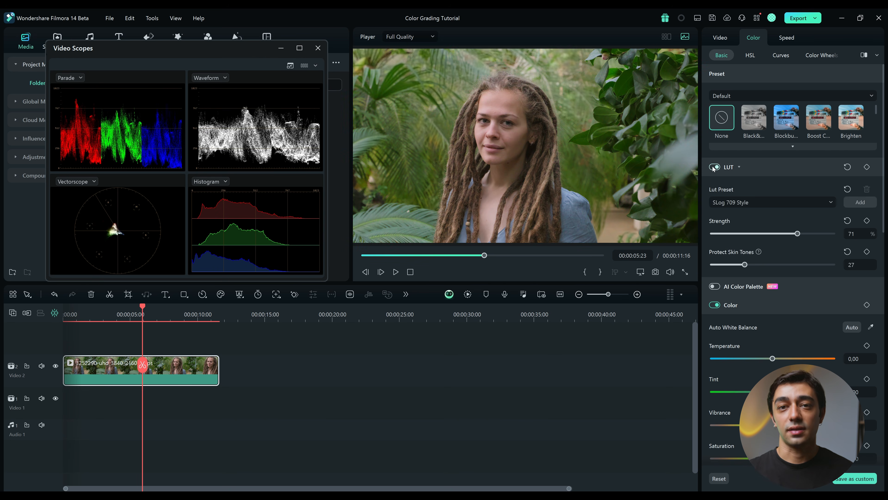
{"action": "left_click", "coordinate": [714, 167]}
{"action": "left_click", "coordinate": [714, 167]}
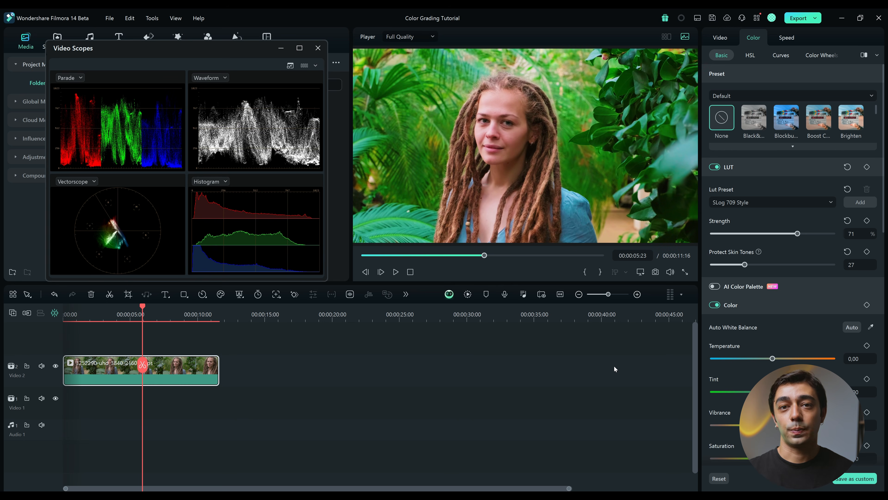
Look at the AI Color Palette settings and its option for adding a palette, and collapse the section
{"action": "scroll", "coordinate": [781, 198], "scroll_direction": "down", "scroll_amount": 1}
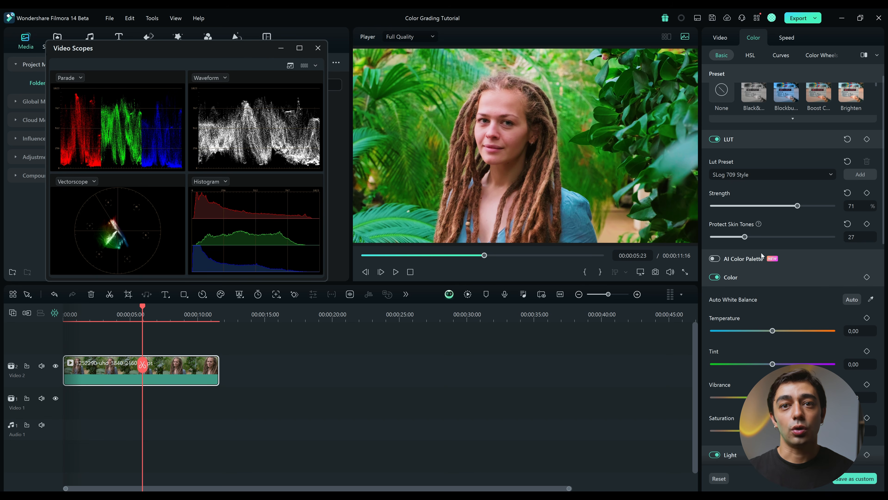
{"action": "left_click", "coordinate": [799, 258]}
{"action": "left_click", "coordinate": [728, 304]}
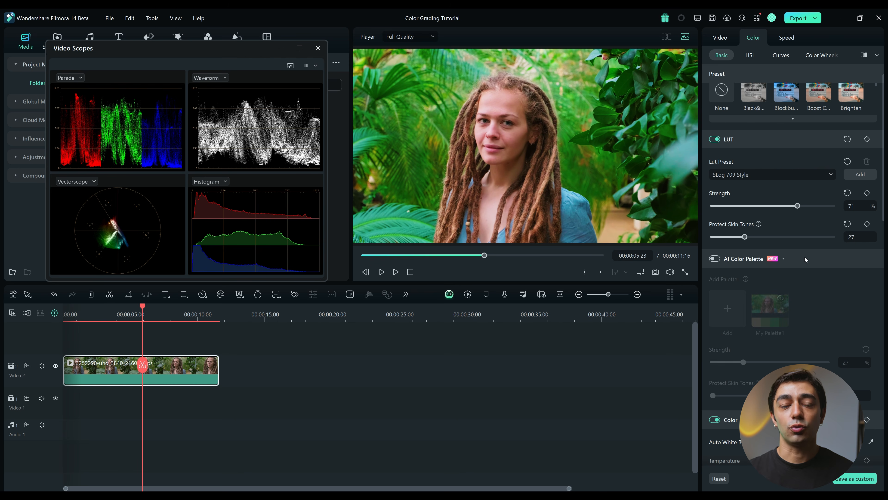
{"action": "left_click", "coordinate": [804, 258]}
Try warmer and cooler color temperatures and a tint shift on the clip, ending with a temperature of 2
{"action": "scroll", "coordinate": [797, 289], "scroll_direction": "down", "scroll_amount": 2}
{"action": "scroll", "coordinate": [735, 238], "scroll_direction": "down", "scroll_amount": 1}
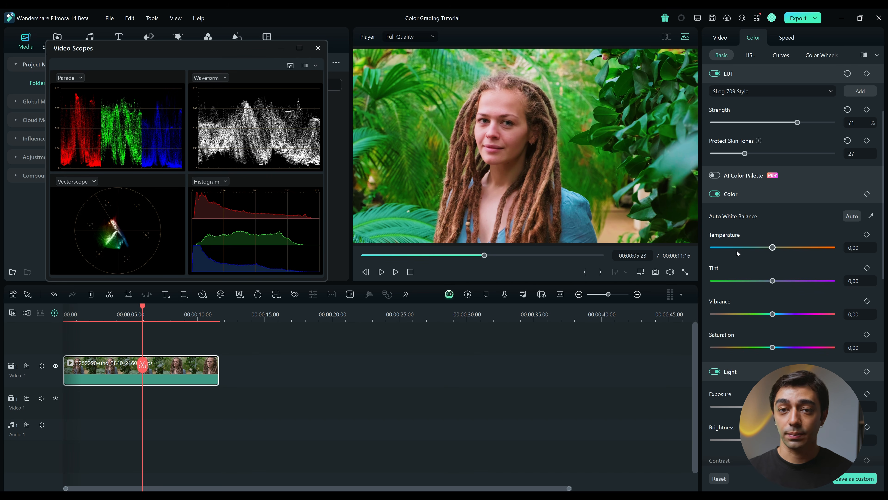
{"action": "scroll", "coordinate": [744, 242], "scroll_direction": "down", "scroll_amount": 1}
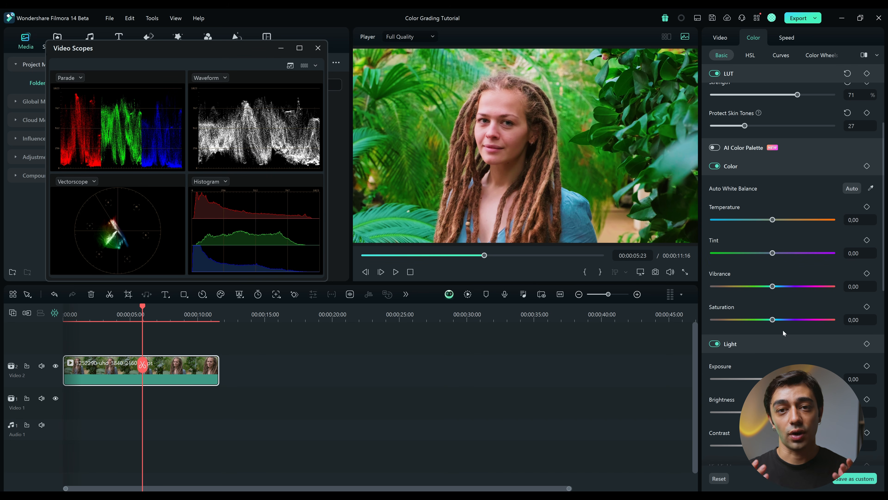
{"action": "mouse_move", "coordinate": [765, 222]}
{"action": "left_mouse_down"}
{"action": "mouse_move", "coordinate": [808, 220]}
{"action": "mouse_move", "coordinate": [759, 219]}
{"action": "mouse_move", "coordinate": [793, 221]}
{"action": "mouse_move", "coordinate": [772, 223]}
{"action": "left_mouse_up"}
{"action": "mouse_move", "coordinate": [762, 257]}
{"action": "left_mouse_down"}
{"action": "mouse_move", "coordinate": [743, 254]}
{"action": "mouse_move", "coordinate": [796, 256]}
{"action": "mouse_move", "coordinate": [765, 254]}
{"action": "mouse_move", "coordinate": [773, 254]}
{"action": "left_mouse_up"}
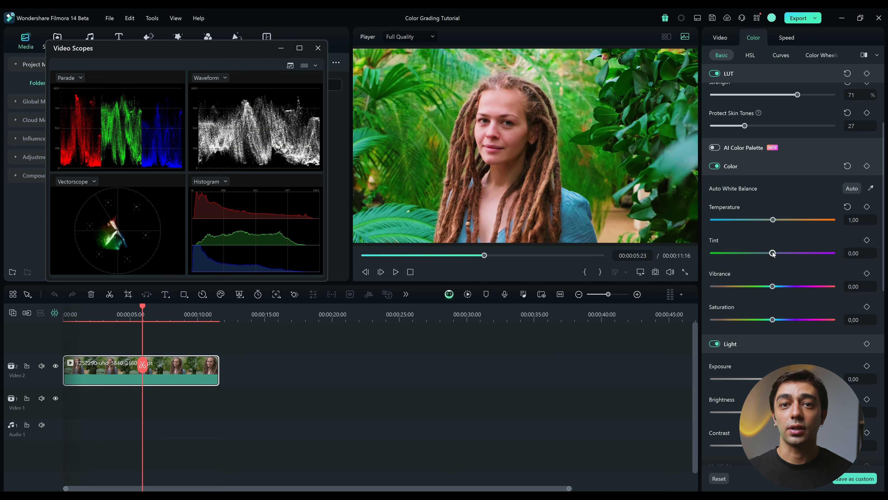
{"action": "left_click_drag", "start_coordinate": [774, 221], "coordinate": [781, 225]}
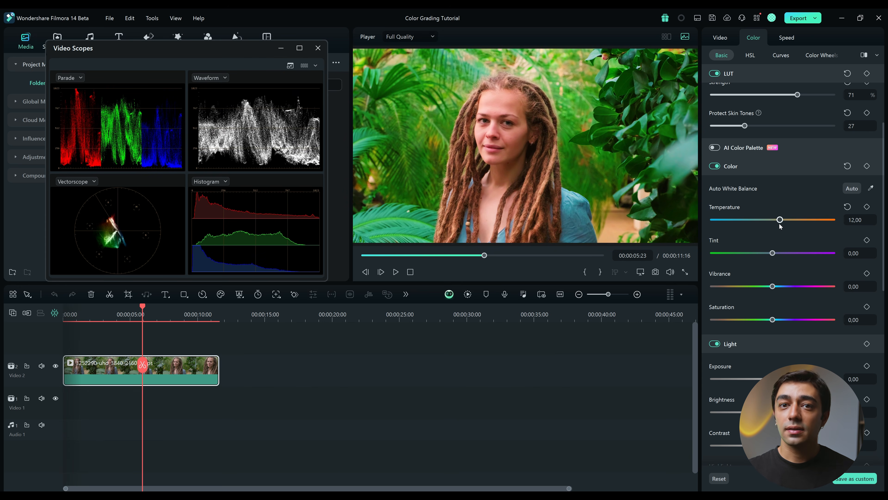
{"action": "left_click_drag", "start_coordinate": [781, 220], "coordinate": [736, 229]}
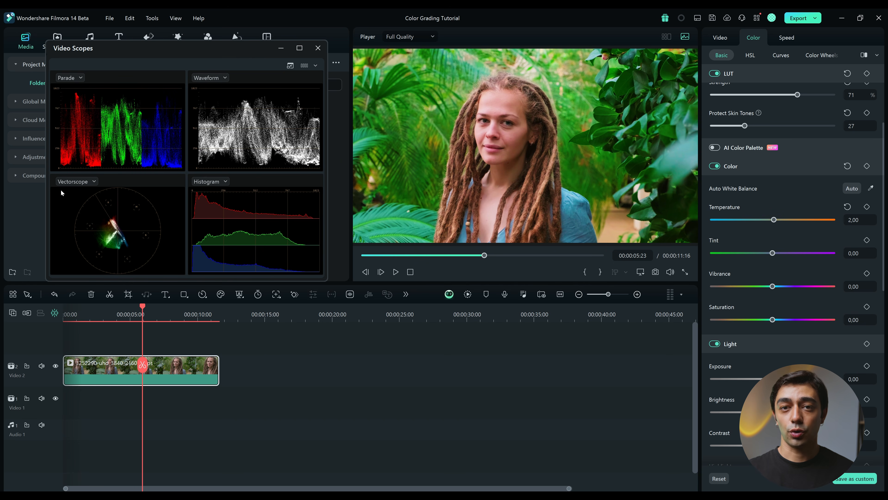
Switch the Video Scopes window to a single large vectorscope to examine the skin tone line
{"action": "left_click", "coordinate": [314, 66]}
{"action": "left_click", "coordinate": [79, 78]}
{"action": "left_click", "coordinate": [85, 123]}
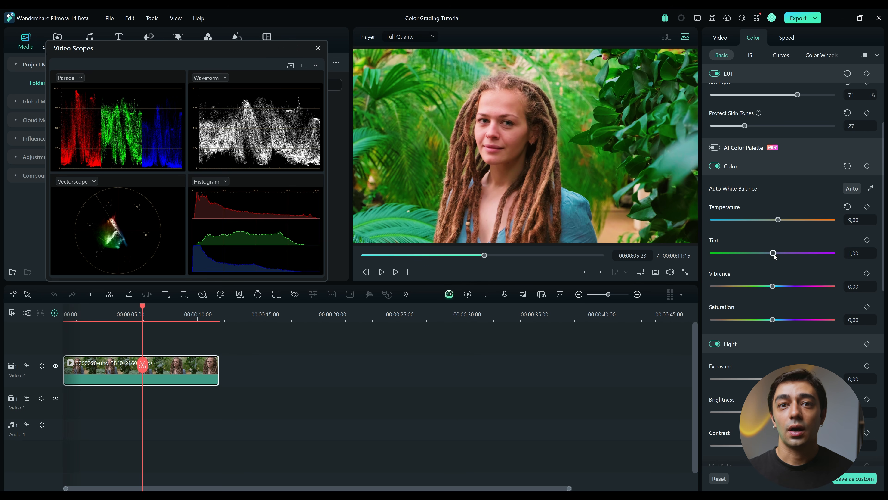
Set the clip's tint to -5 and its color temperature to 6
{"action": "left_click_drag", "start_coordinate": [773, 253], "coordinate": [772, 257]}
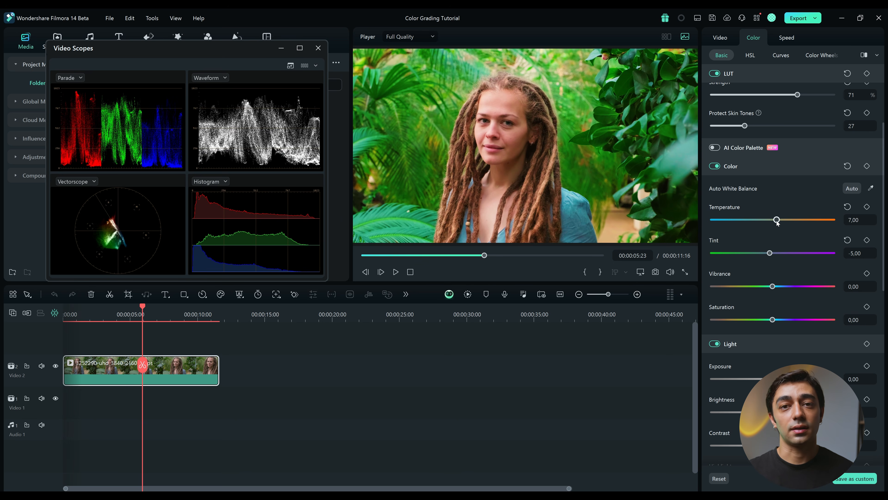
{"action": "left_click_drag", "start_coordinate": [775, 223], "coordinate": [776, 225]}
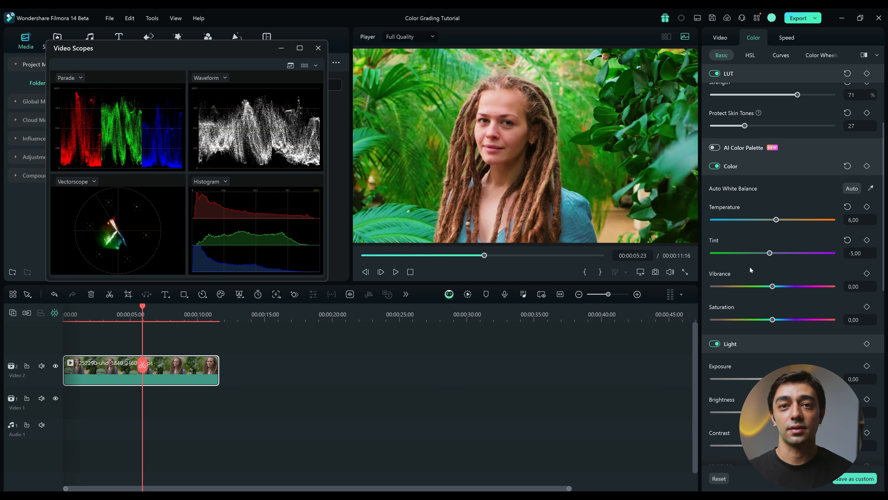
Set the vibrance to 10 and the saturation to 20, and switch off the Color adjustments to compare
{"action": "left_click_drag", "start_coordinate": [773, 287], "coordinate": [783, 286]}
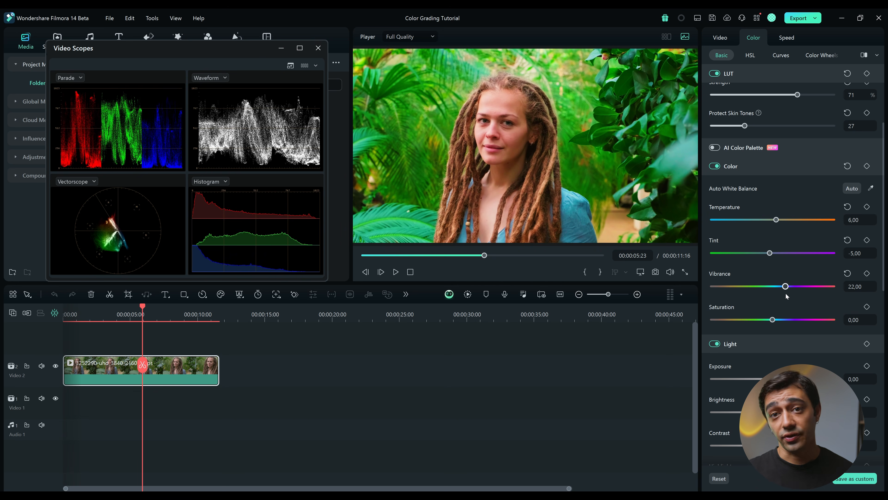
{"action": "left_click_drag", "start_coordinate": [773, 320], "coordinate": [784, 320]}
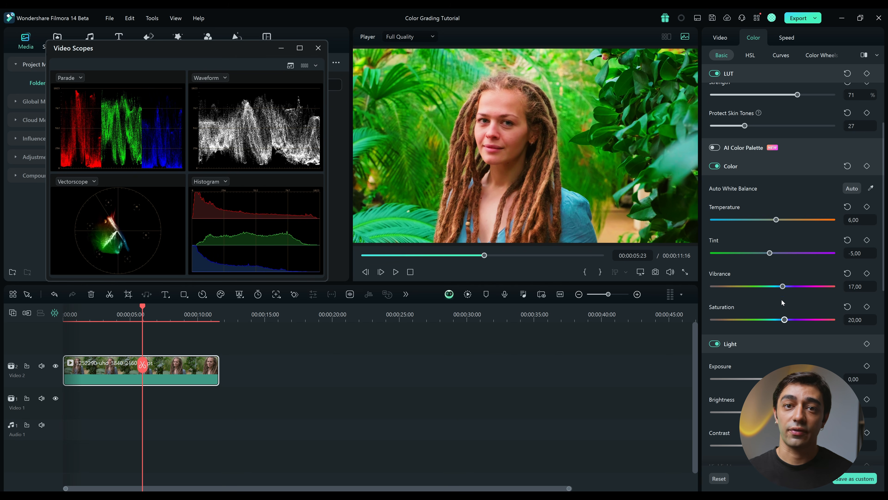
{"action": "left_click", "coordinate": [714, 166]}
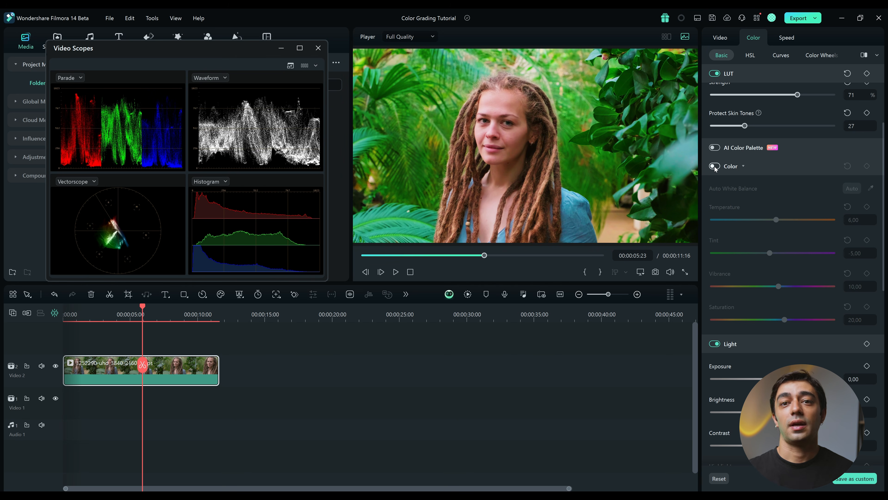
Switch the Color adjustments back on, toggling them off and on once more to compare the clip
{"action": "left_click", "coordinate": [715, 166]}
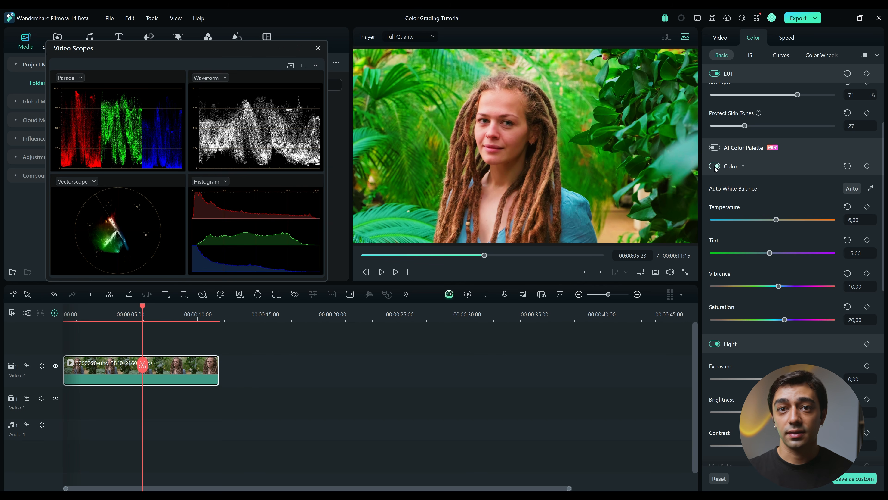
{"action": "left_click", "coordinate": [715, 166]}
{"action": "left_click", "coordinate": [715, 166]}
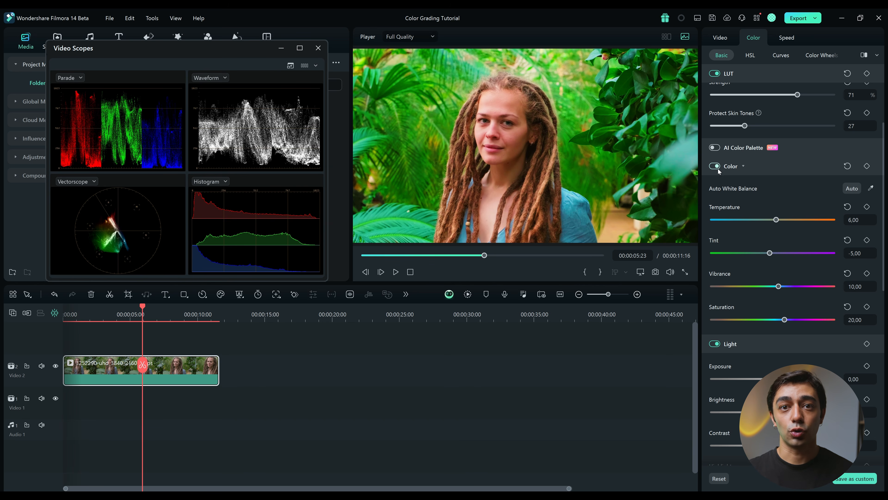
Switch the Video Scopes window to a single large waveform for working on the Light settings
{"action": "scroll", "coordinate": [790, 170], "scroll_direction": "down", "scroll_amount": 8}
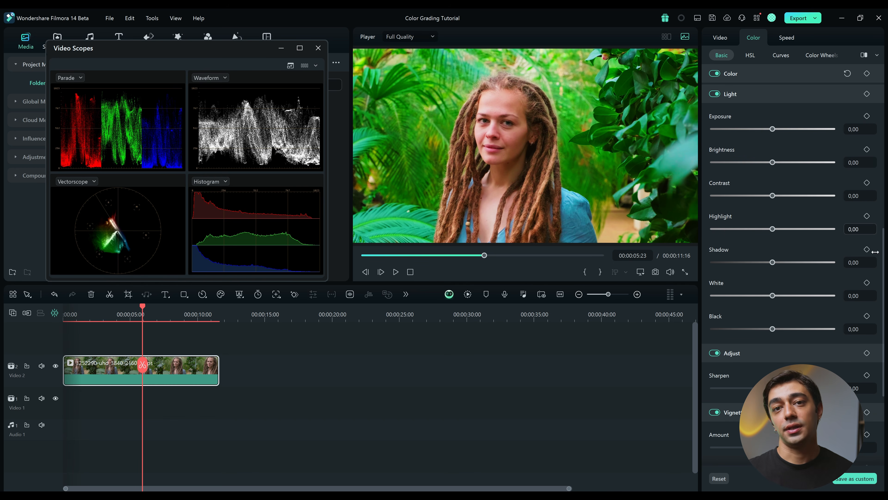
{"action": "scroll", "coordinate": [827, 216], "scroll_direction": "down", "scroll_amount": 1}
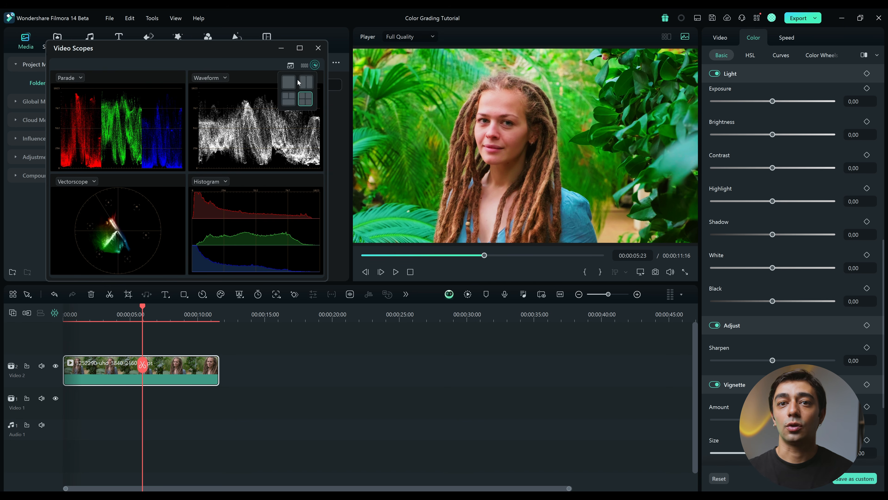
{"action": "left_click", "coordinate": [290, 81]}
{"action": "left_click", "coordinate": [70, 77]}
{"action": "left_click", "coordinate": [76, 113]}
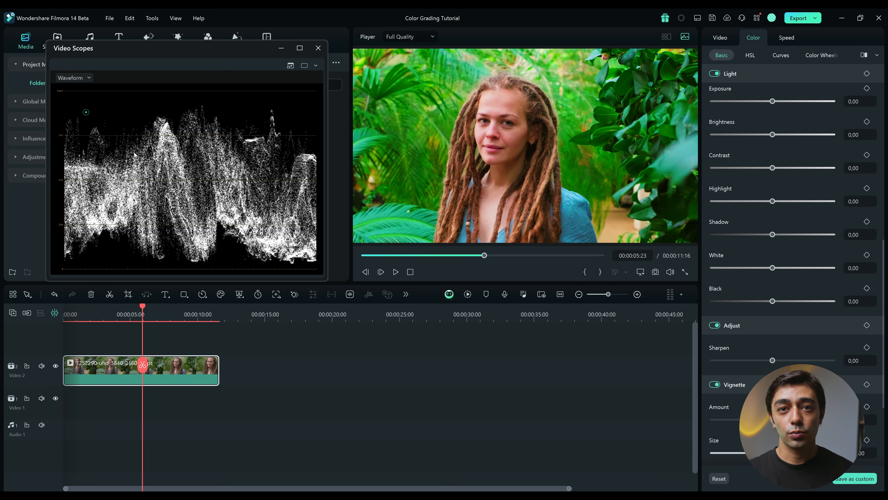
Set exposure to -5, brightness to 11, contrast to 51, highlight to -20, shadow to -25, white to -10 and black to 17
{"action": "left_click_drag", "start_coordinate": [776, 101], "coordinate": [780, 138]}
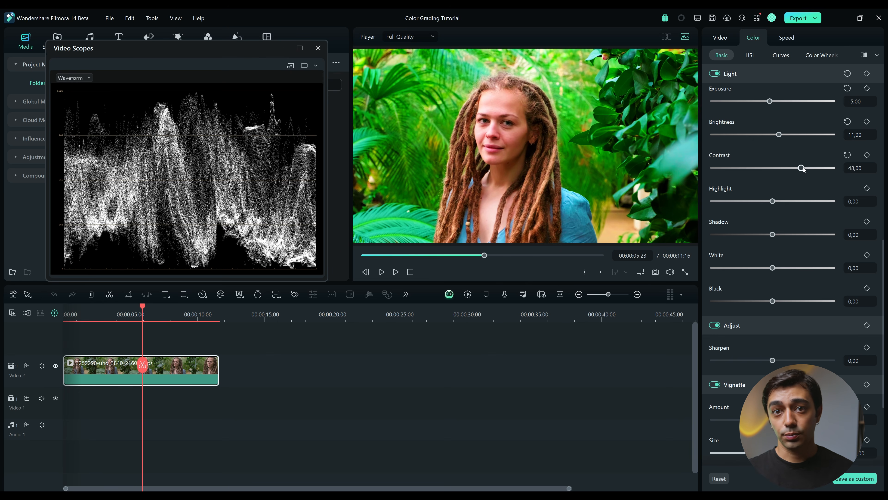
{"action": "mouse_move", "coordinate": [803, 169]}
{"action": "left_mouse_down"}
{"action": "mouse_move", "coordinate": [811, 170]}
{"action": "mouse_move", "coordinate": [804, 169]}
{"action": "left_mouse_up"}
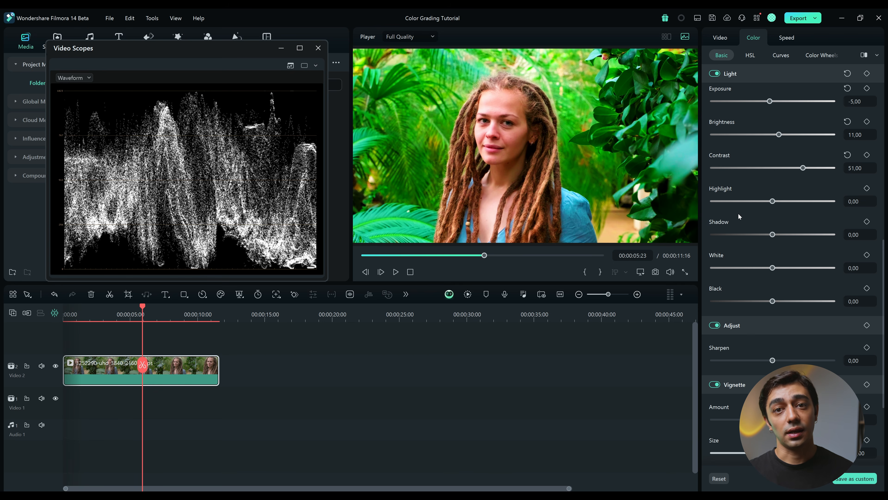
{"action": "mouse_move", "coordinate": [774, 203]}
{"action": "left_mouse_down"}
{"action": "mouse_move", "coordinate": [750, 202]}
{"action": "mouse_move", "coordinate": [761, 203]}
{"action": "left_mouse_up"}
{"action": "left_click_drag", "start_coordinate": [772, 234], "coordinate": [758, 235]}
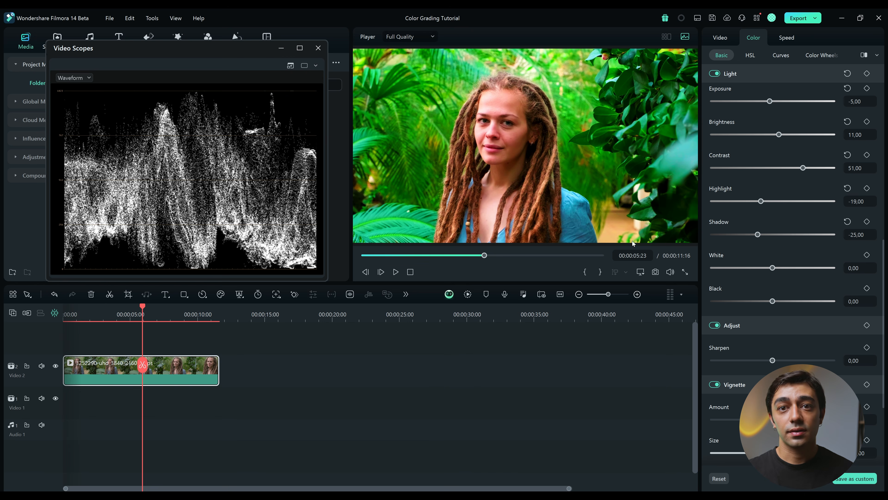
{"action": "left_click_drag", "start_coordinate": [774, 270], "coordinate": [767, 270]}
{"action": "left_click_drag", "start_coordinate": [773, 302], "coordinate": [786, 309]}
{"action": "left_click_drag", "start_coordinate": [779, 309], "coordinate": [783, 308]}
Toggle the Light adjustments off and on twice to compare the clip with and without them
{"action": "scroll", "coordinate": [783, 308], "scroll_direction": "up", "scroll_amount": 1}
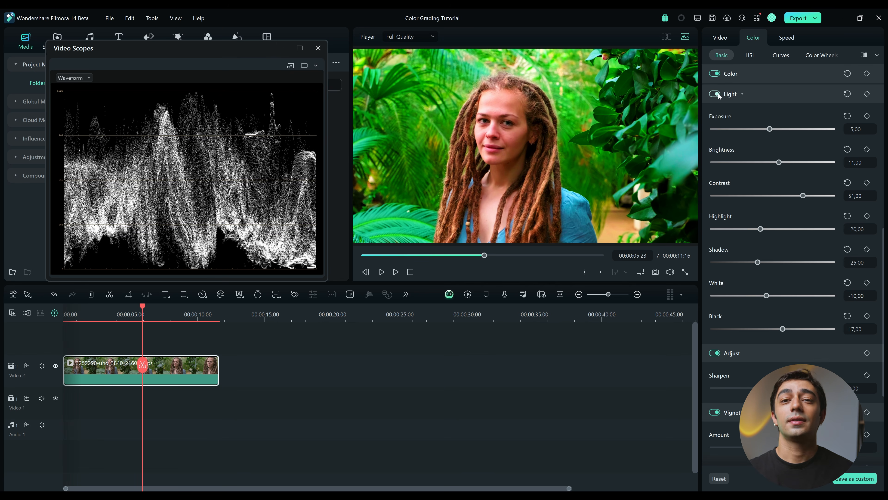
{"action": "left_click", "coordinate": [716, 94]}
{"action": "left_click", "coordinate": [717, 95]}
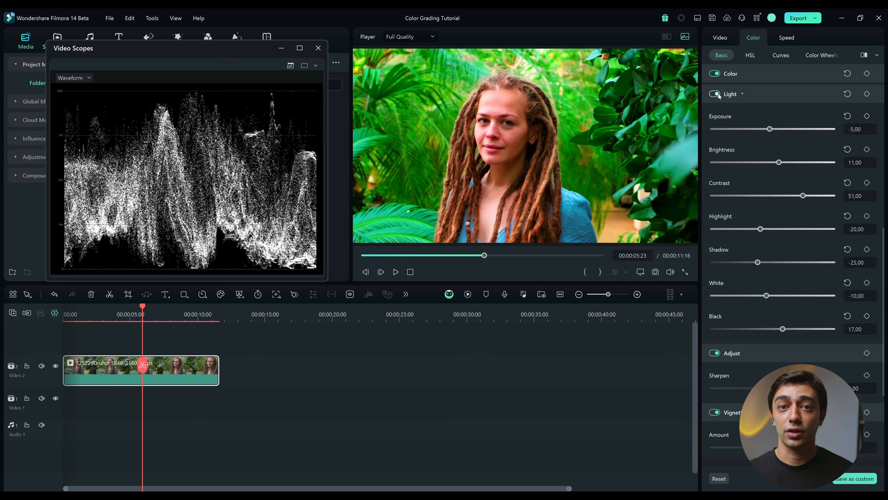
{"action": "left_click", "coordinate": [717, 95]}
{"action": "left_click", "coordinate": [716, 95]}
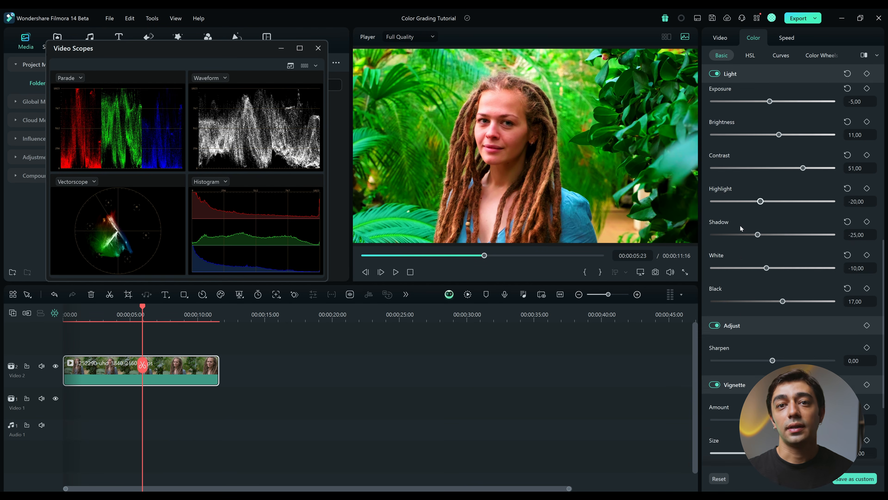
Set the clip's sharpening to 7 and switch the Adjust section off
{"action": "scroll", "coordinate": [739, 225], "scroll_direction": "down", "scroll_amount": 3}
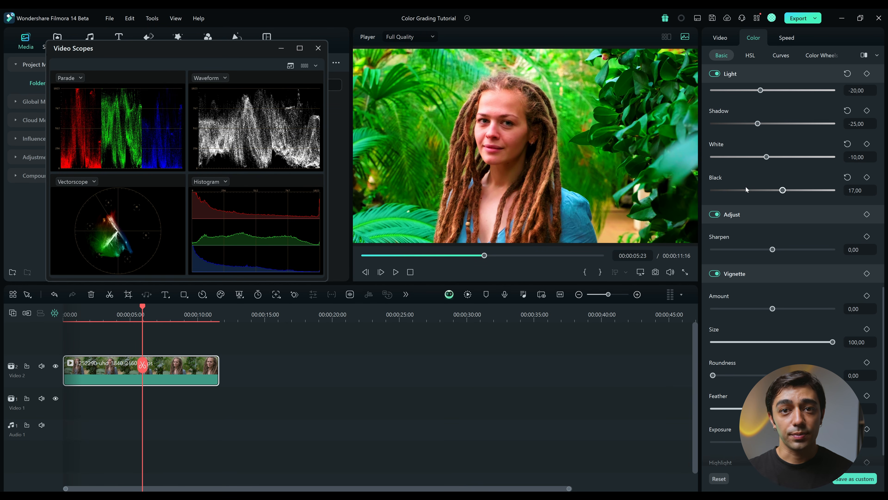
{"action": "scroll", "coordinate": [763, 229], "scroll_direction": "down", "scroll_amount": 1}
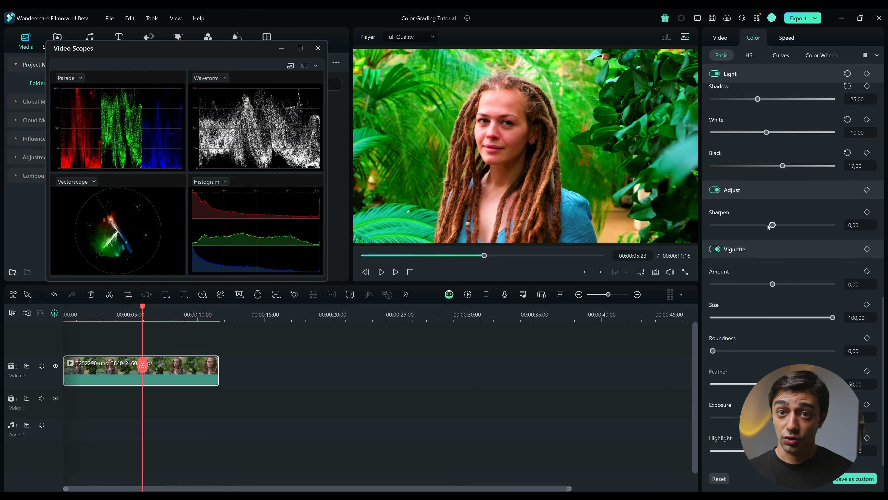
{"action": "mouse_move", "coordinate": [773, 226]}
{"action": "left_mouse_down"}
{"action": "mouse_move", "coordinate": [825, 228]}
{"action": "mouse_move", "coordinate": [686, 222]}
{"action": "mouse_move", "coordinate": [840, 226]}
{"action": "mouse_move", "coordinate": [775, 228]}
{"action": "left_mouse_up"}
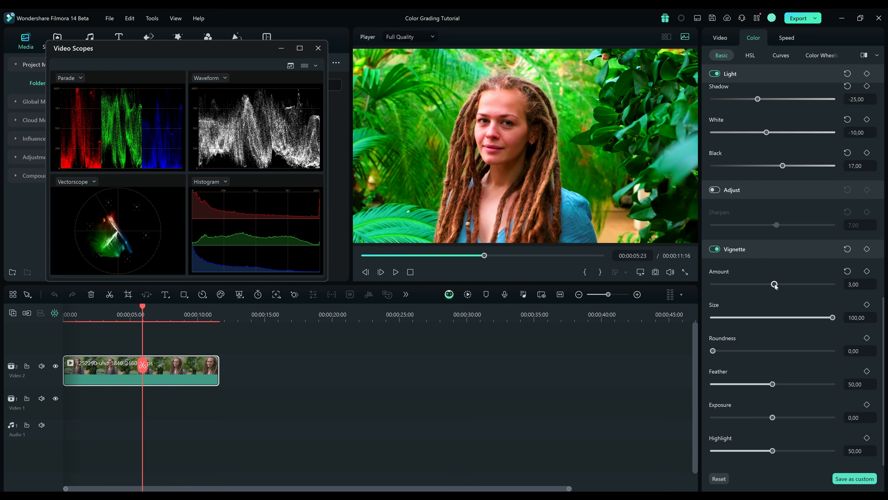
Set the vignette's amount to -18, size to 68, roundness to 26, feather to 91 and highlight to 39
{"action": "mouse_move", "coordinate": [773, 284]}
{"action": "left_mouse_down"}
{"action": "mouse_move", "coordinate": [754, 284]}
{"action": "mouse_move", "coordinate": [761, 284]}
{"action": "left_mouse_up"}
{"action": "left_click_drag", "start_coordinate": [833, 318], "coordinate": [794, 317]}
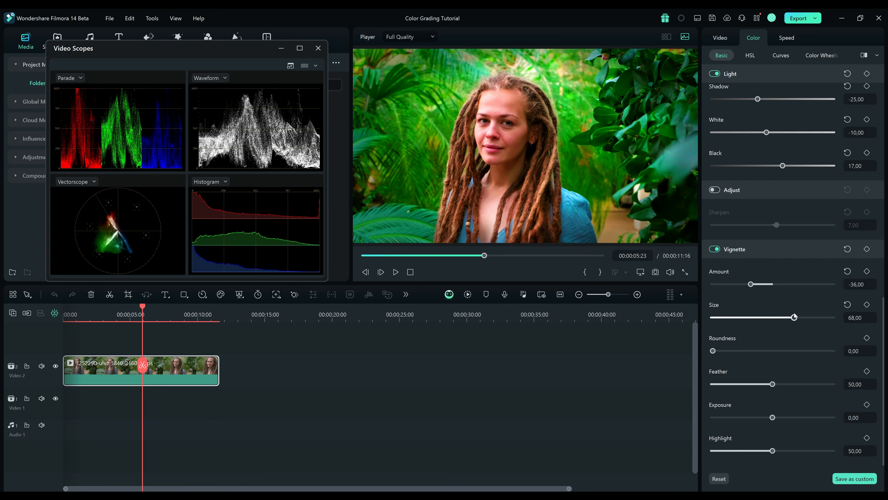
{"action": "left_click_drag", "start_coordinate": [723, 354], "coordinate": [741, 356]}
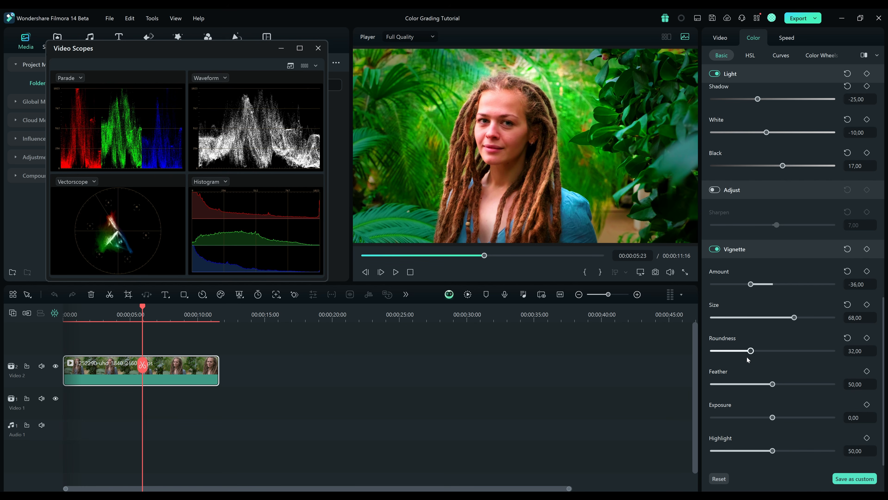
{"action": "left_click_drag", "start_coordinate": [782, 387], "coordinate": [834, 388]}
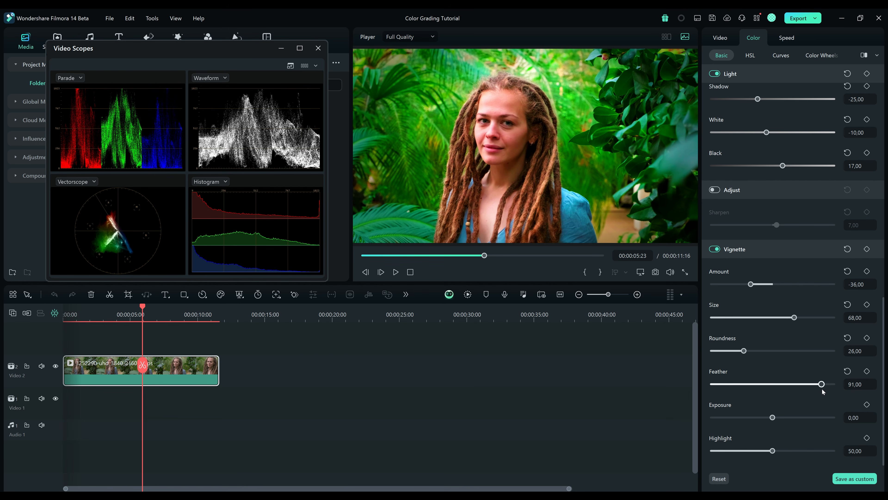
{"action": "left_click_drag", "start_coordinate": [751, 284], "coordinate": [762, 286]}
Toggle the vignette off and on several times to compare its effect, leaving it switched on
{"action": "left_click", "coordinate": [715, 250]}
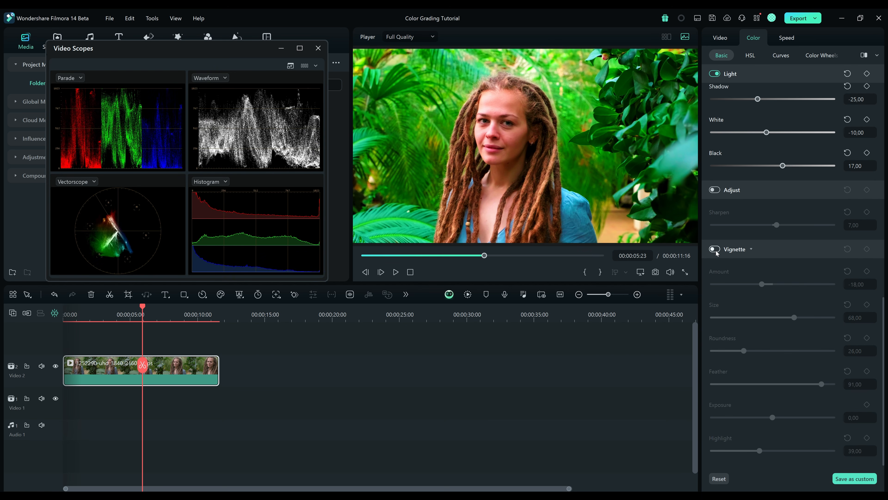
{"action": "left_click", "coordinate": [715, 250]}
{"action": "left_click", "coordinate": [716, 250]}
{"action": "left_click", "coordinate": [717, 251]}
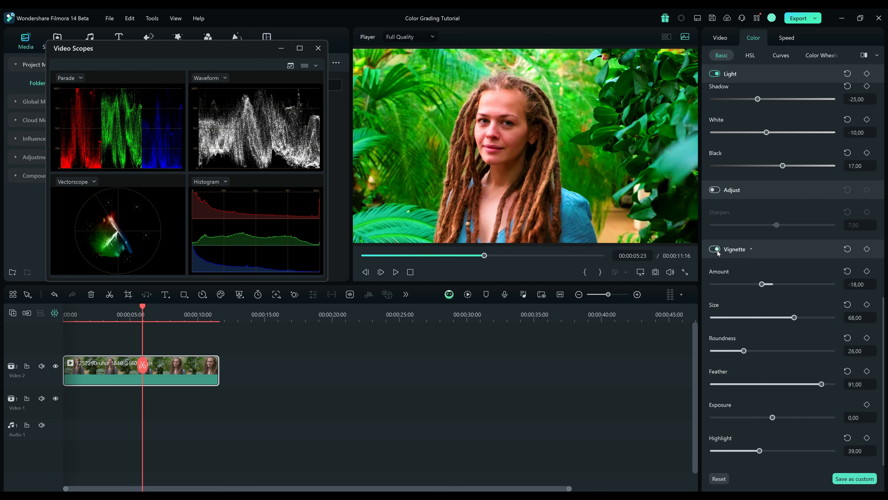
{"action": "left_click", "coordinate": [718, 251]}
{"action": "left_click", "coordinate": [718, 250]}
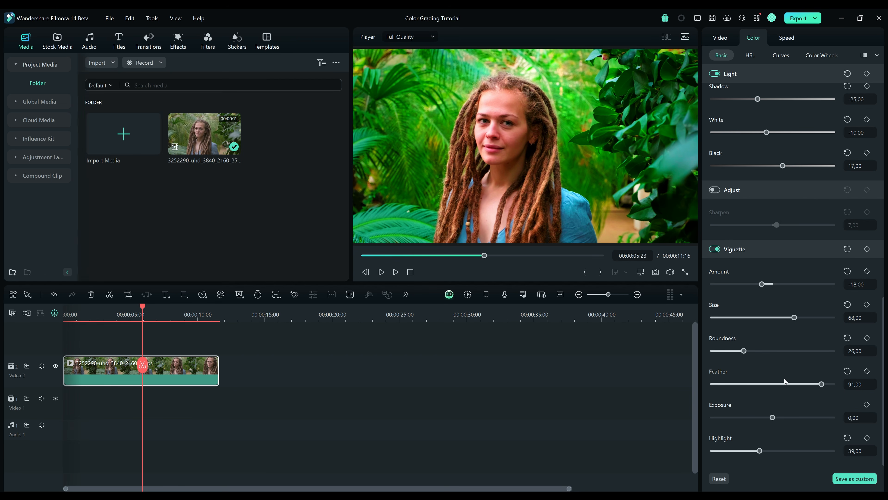
Show the graded clip beside the original in a side-by-side before and after comparison
{"action": "scroll", "coordinate": [791, 384], "scroll_direction": "up", "scroll_amount": 7}
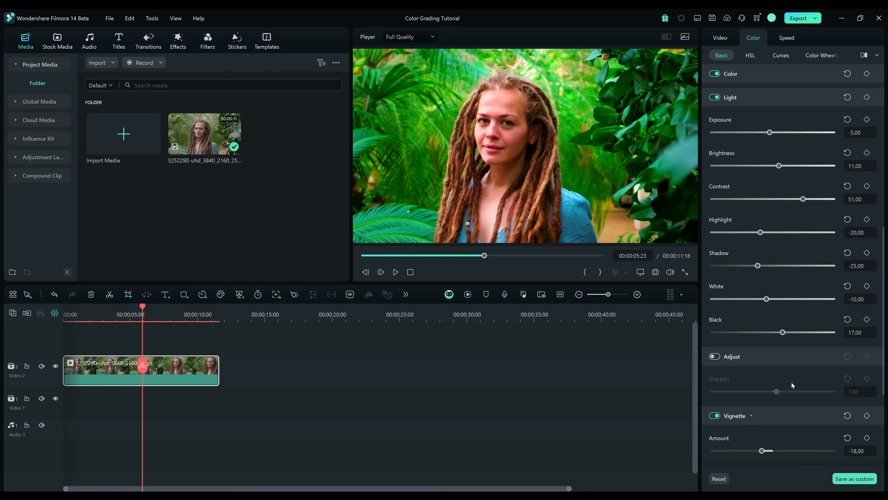
{"action": "scroll", "coordinate": [789, 252], "scroll_direction": "up", "scroll_amount": 7}
{"action": "scroll", "coordinate": [789, 250], "scroll_direction": "up", "scroll_amount": 5}
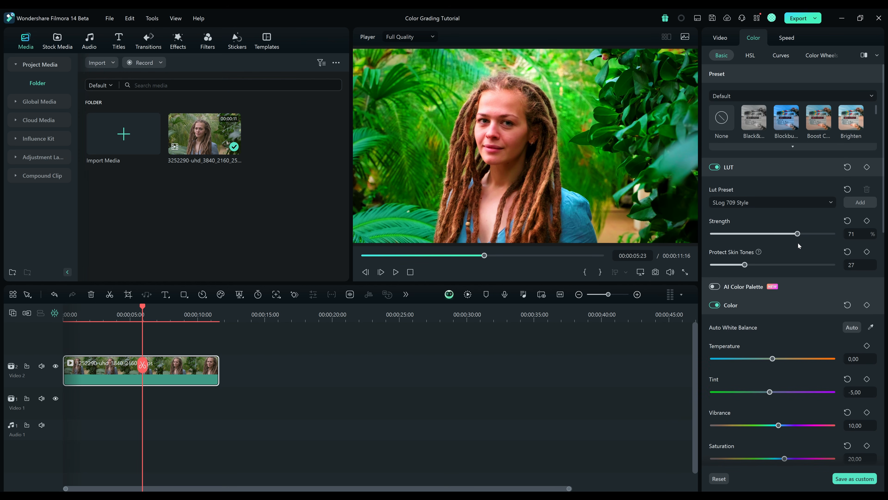
{"action": "left_click", "coordinate": [864, 56]}
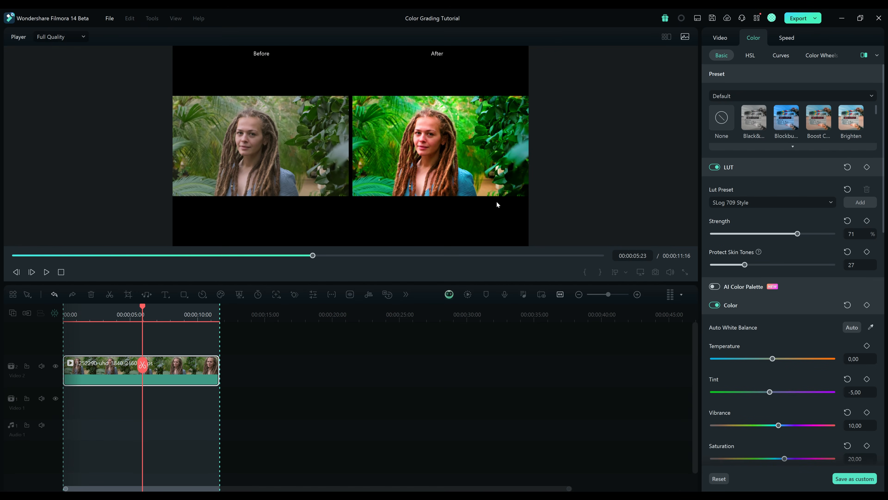